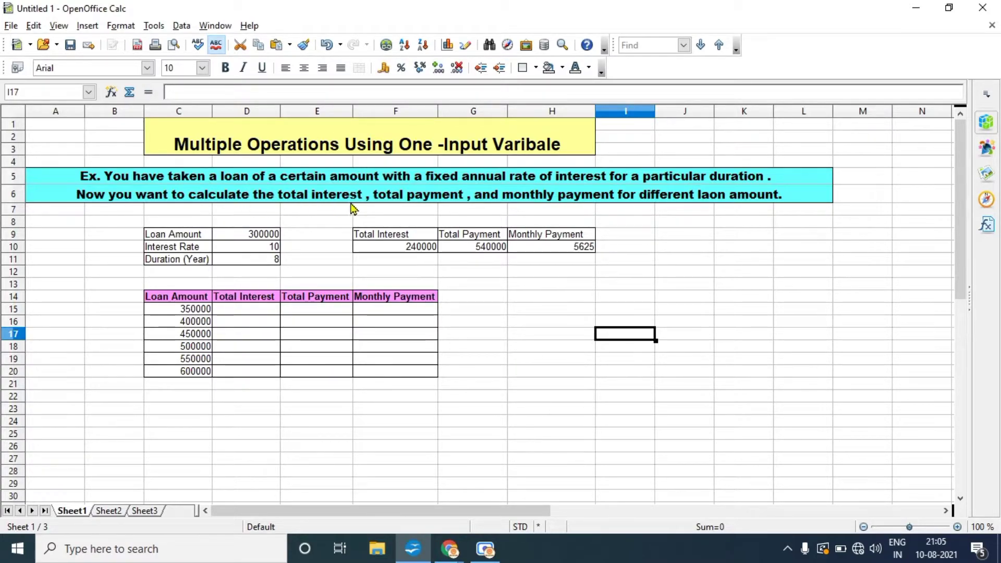
- Examine the loan amount, interest rate and duration inputs, the total interest result, and the list of alternative loan amounts
{"action": "scroll", "coordinate": [388, 243], "scroll_direction": "down", "scroll_amount": 1}
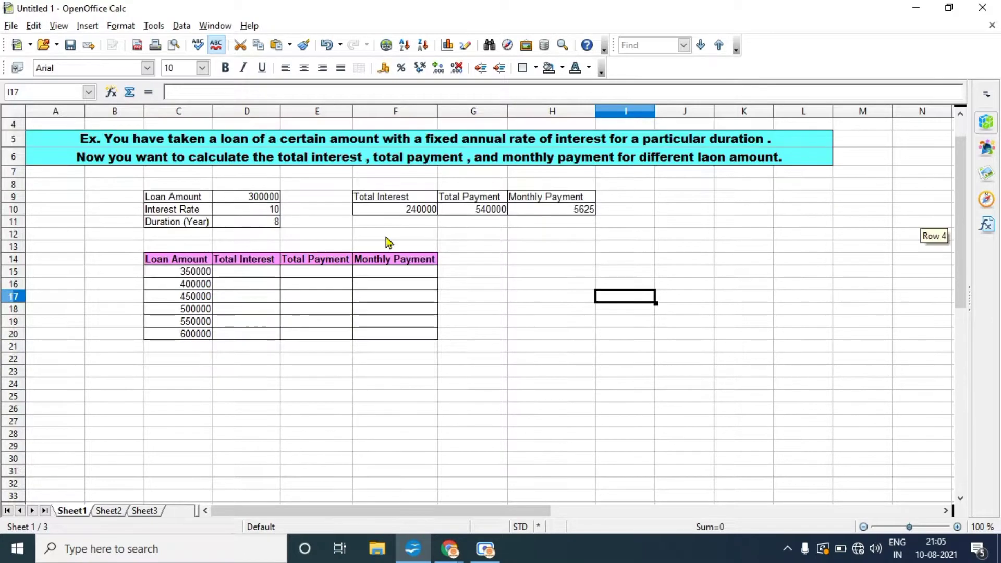
{"action": "left_click", "coordinate": [243, 198]}
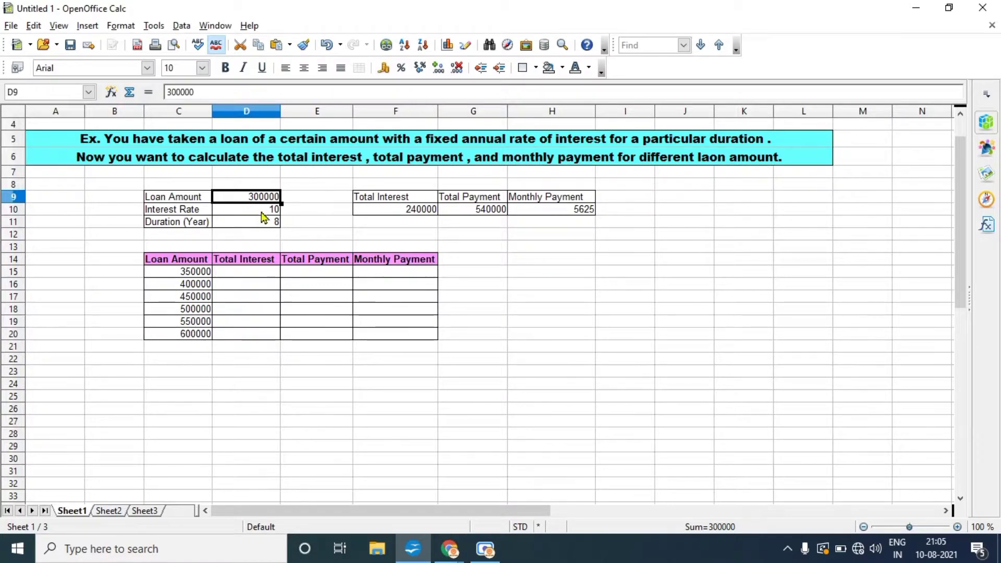
{"action": "left_click", "coordinate": [266, 213]}
{"action": "left_click", "coordinate": [258, 223]}
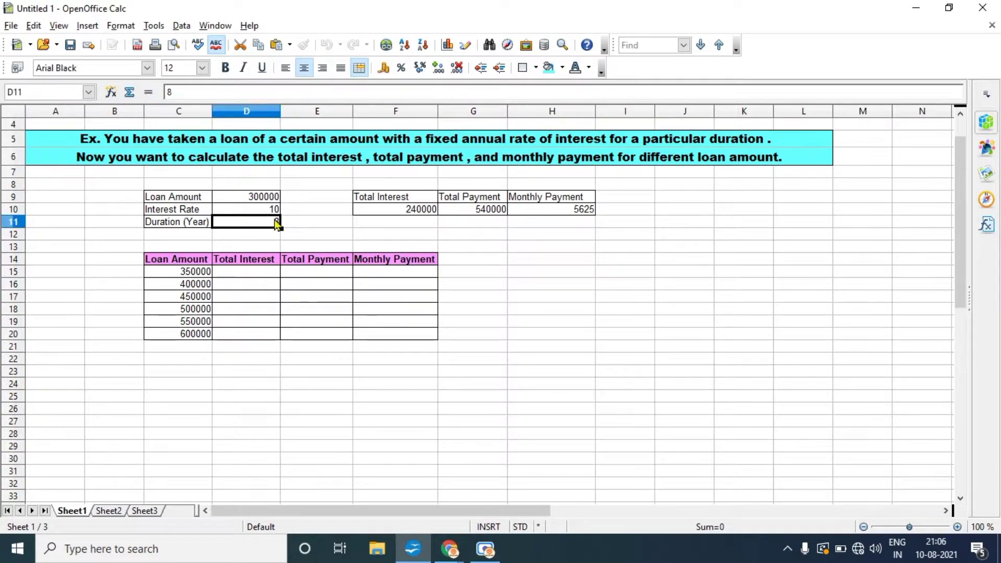
{"action": "left_click", "coordinate": [395, 215]}
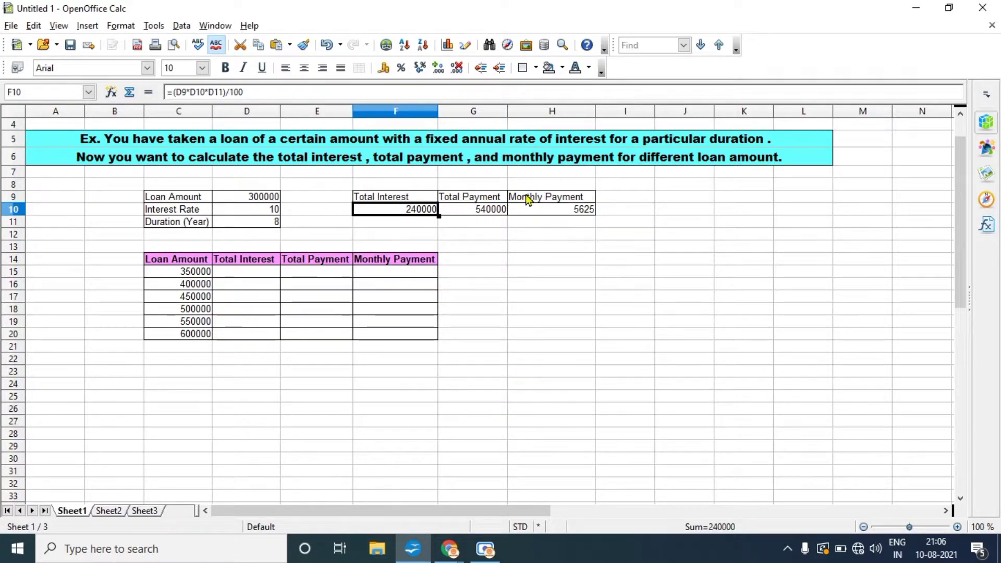
{"action": "left_click", "coordinate": [527, 250]}
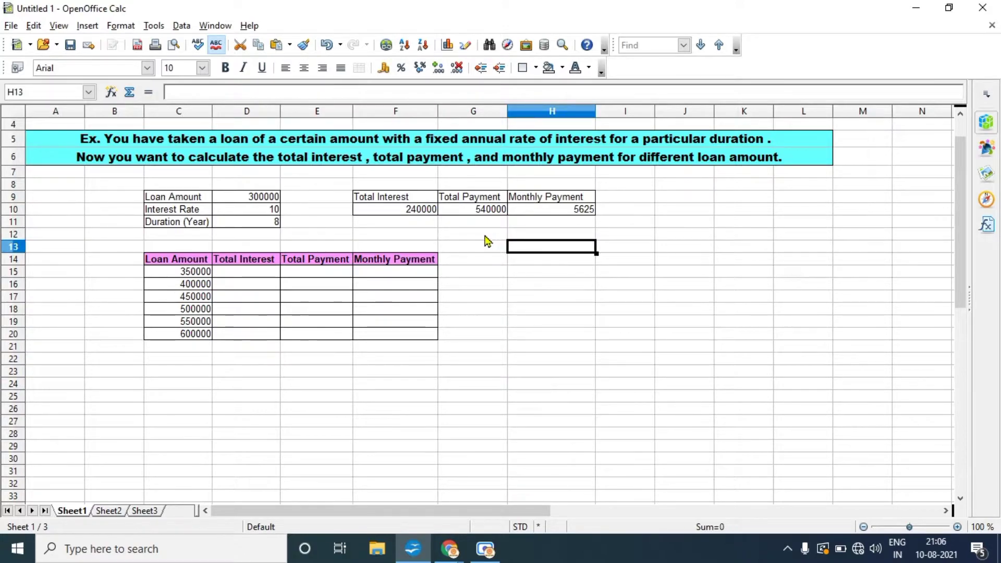
{"action": "left_click", "coordinate": [395, 214]}
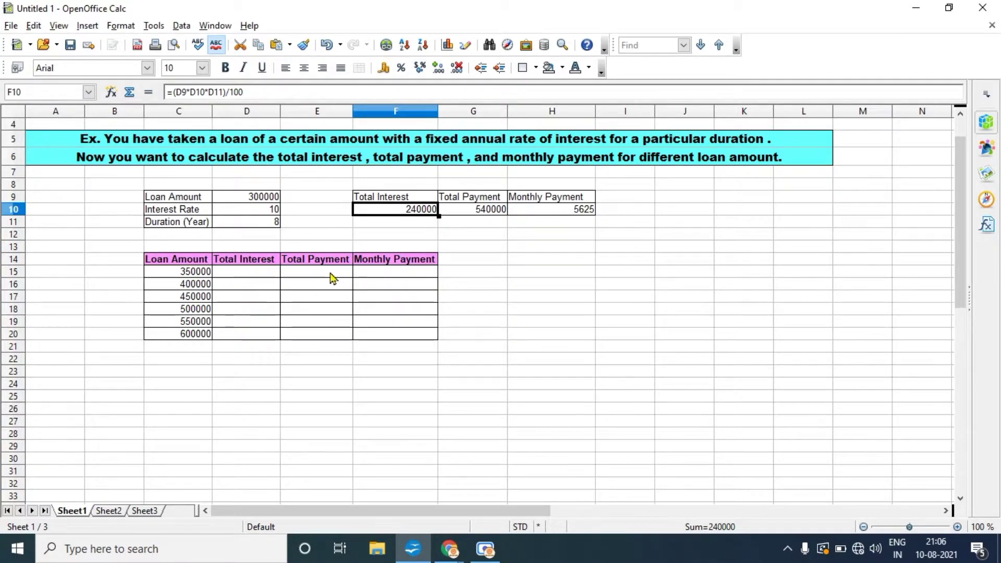
{"action": "left_click", "coordinate": [175, 274]}
{"action": "left_click_drag", "start_coordinate": [175, 275], "coordinate": [206, 339]}
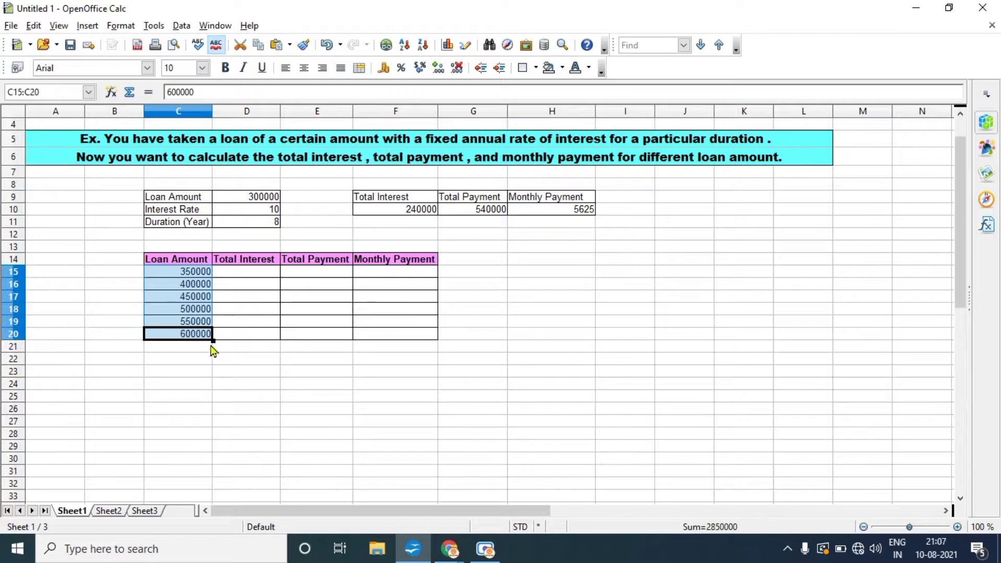
{"action": "left_click", "coordinate": [255, 426]}
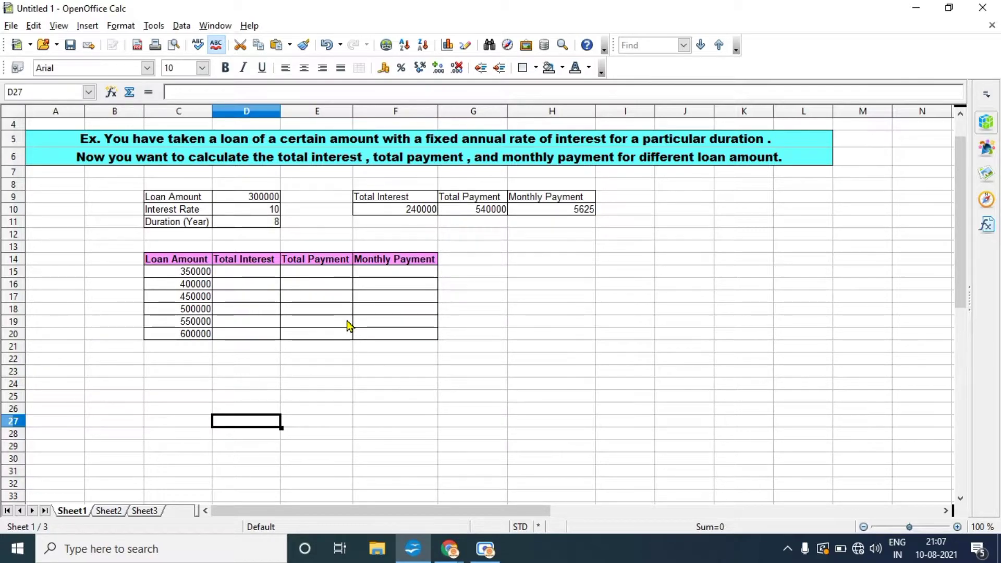
- Examine the formulas behind Total Interest, Total Payment and Monthly Payment in F10, G10 and H10
{"action": "left_click", "coordinate": [379, 211]}
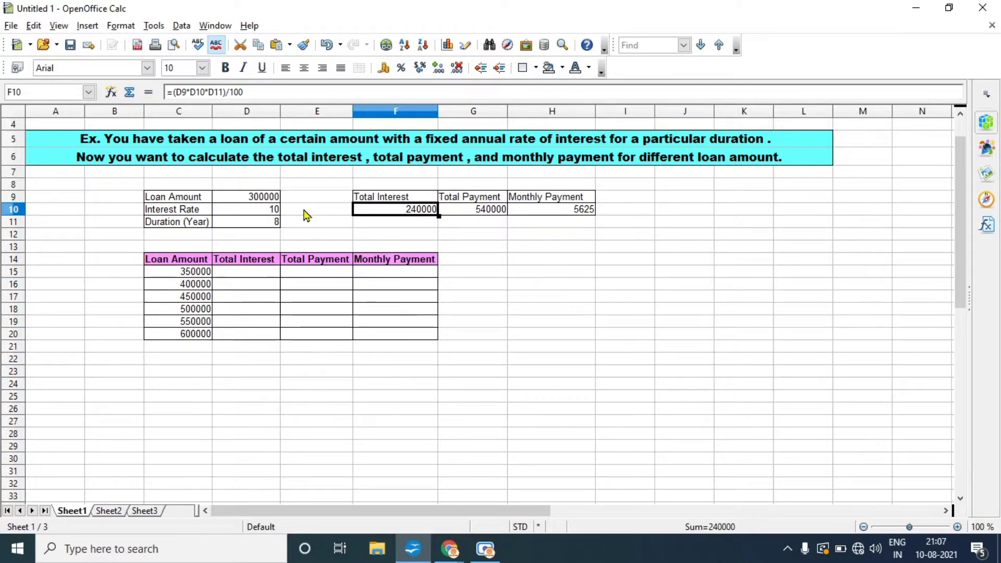
{"action": "scroll", "coordinate": [305, 214], "scroll_direction": "up", "scroll_amount": 1}
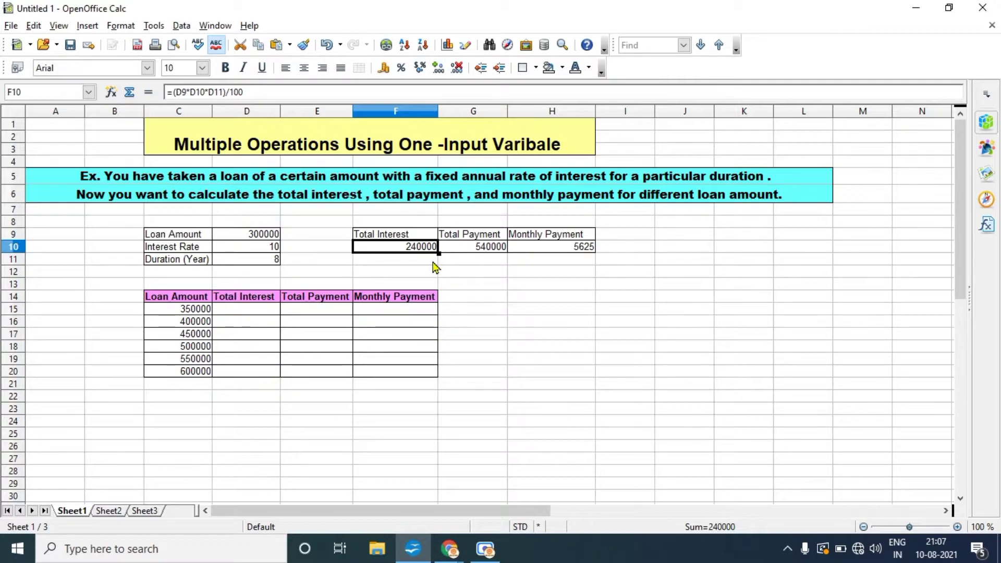
{"action": "left_click", "coordinate": [471, 251]}
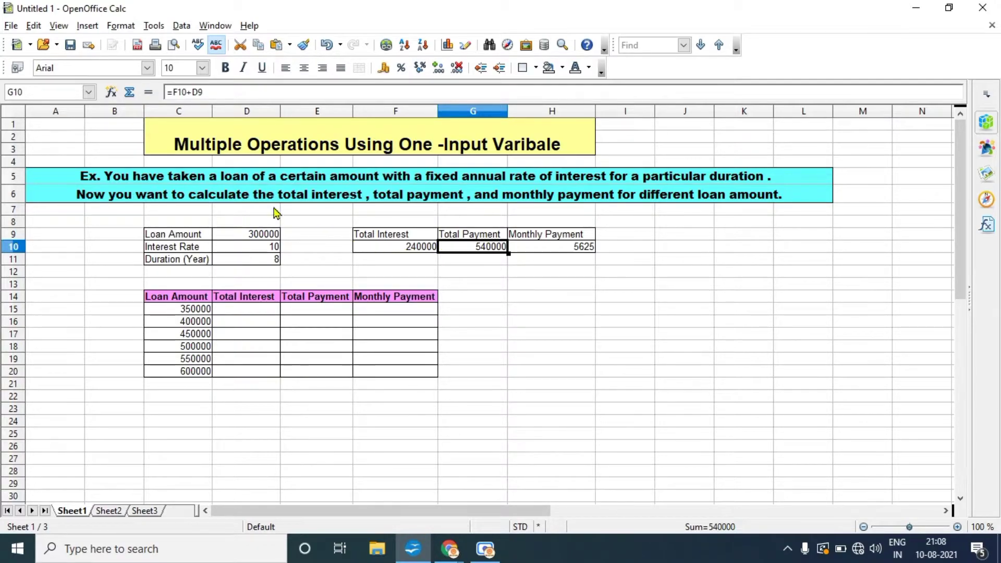
{"action": "left_click", "coordinate": [391, 239]}
{"action": "left_click", "coordinate": [397, 249]}
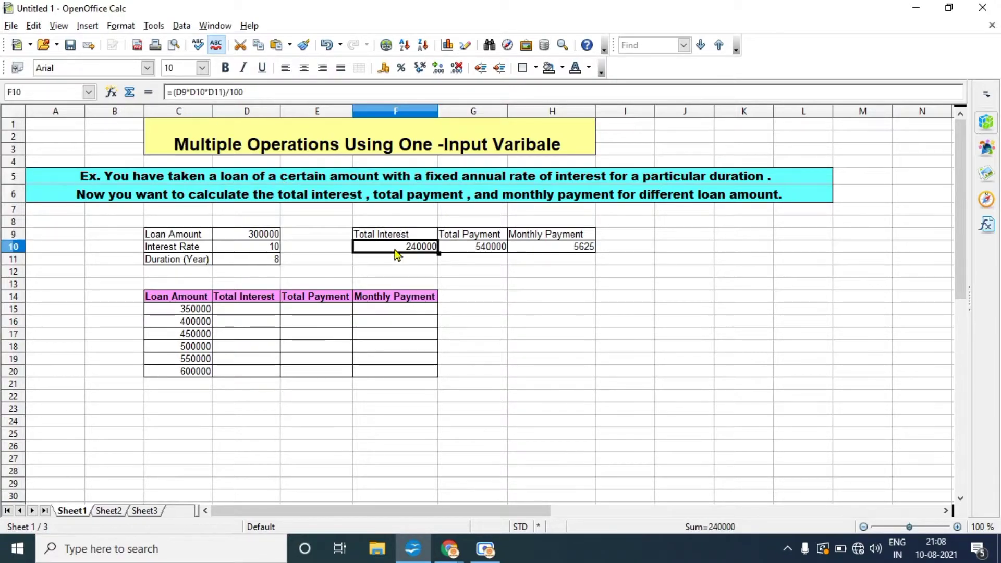
{"action": "left_click", "coordinate": [472, 248]}
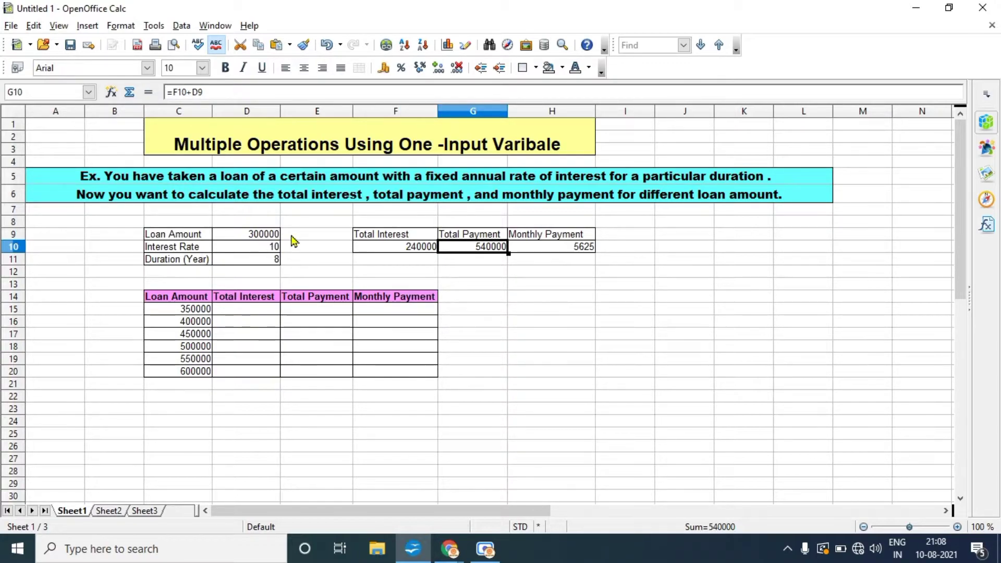
{"action": "left_click", "coordinate": [543, 254]}
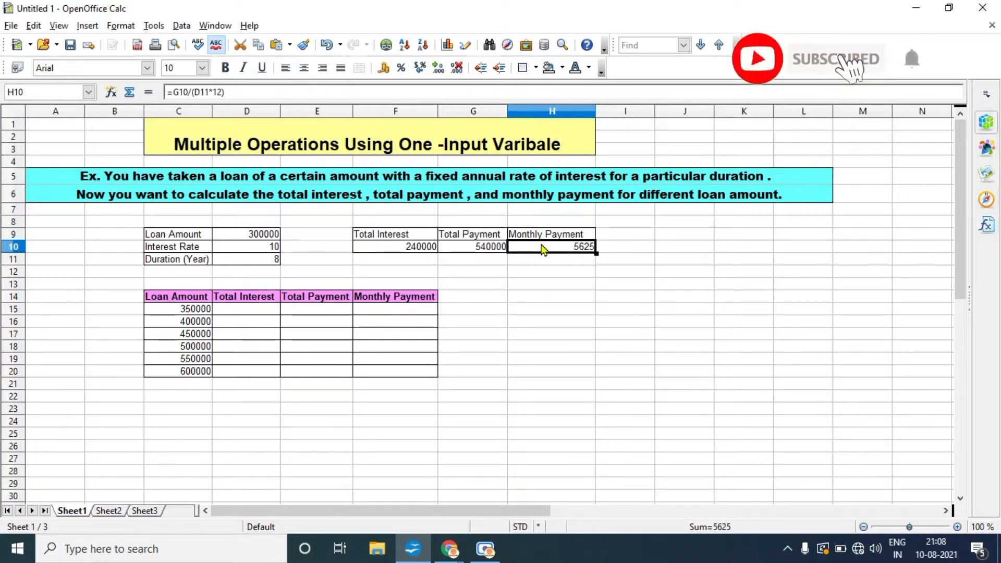
{"action": "left_click", "coordinate": [484, 251]}
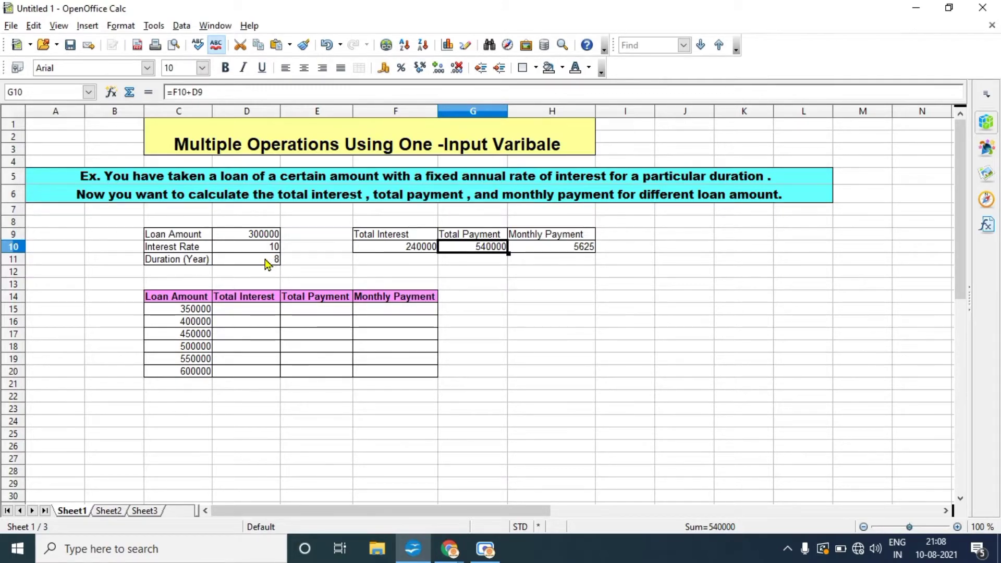
{"action": "left_click", "coordinate": [588, 250]}
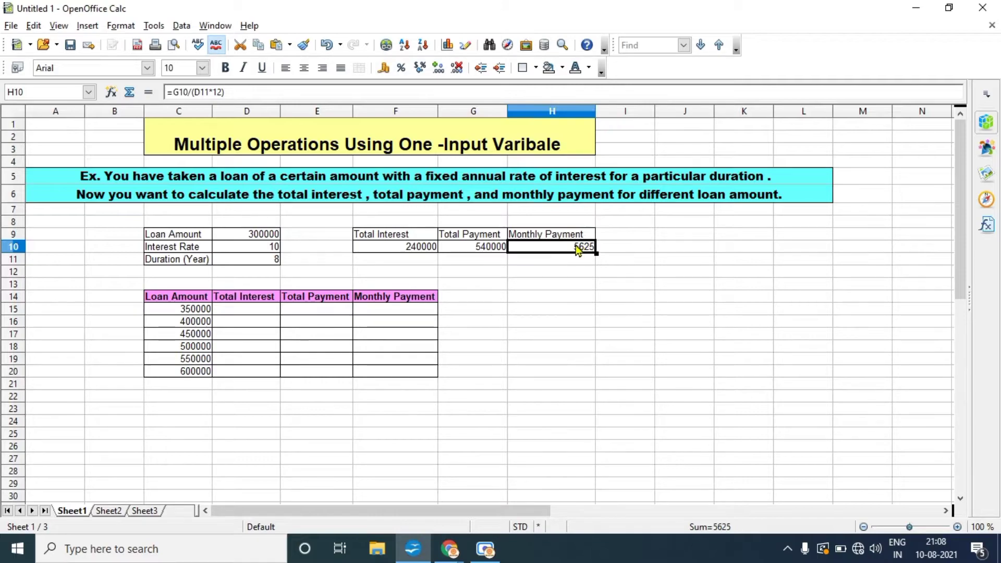
{"action": "left_click", "coordinate": [621, 305]}
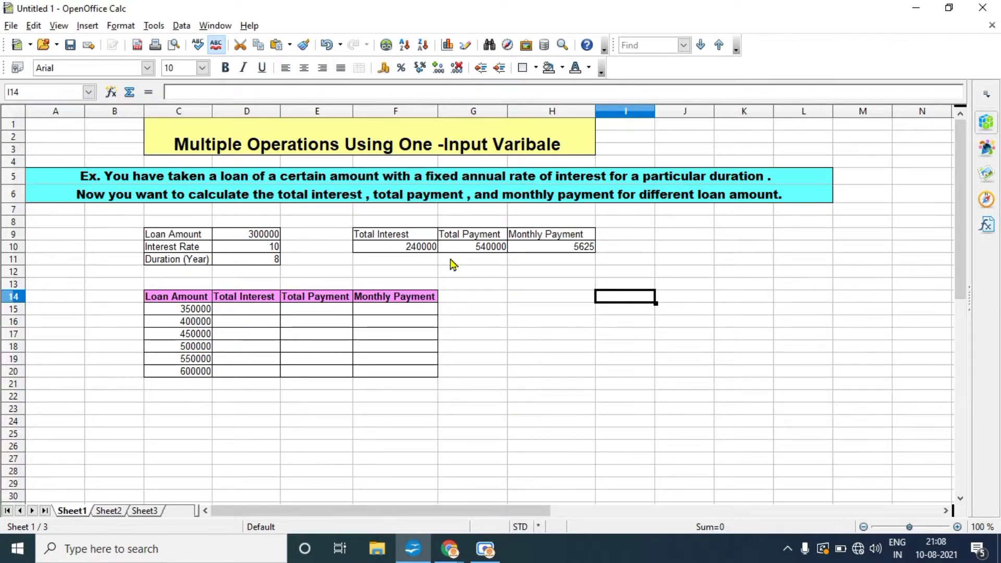
- Review the original loan inputs in D9:D11 against the alternative loan amounts in the empty results table
{"action": "left_click", "coordinate": [253, 313]}
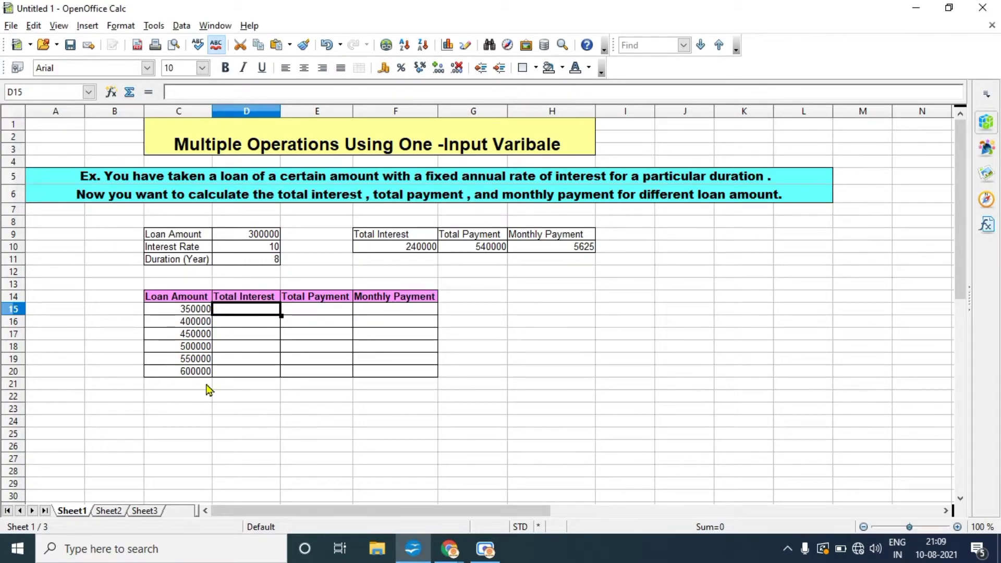
{"action": "left_click", "coordinate": [260, 251]}
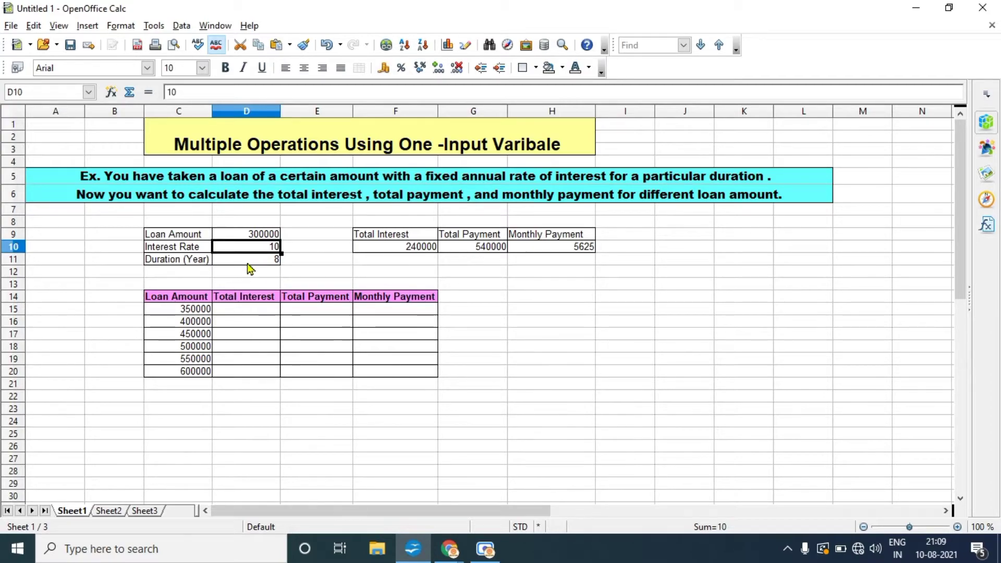
{"action": "left_click", "coordinate": [248, 262]}
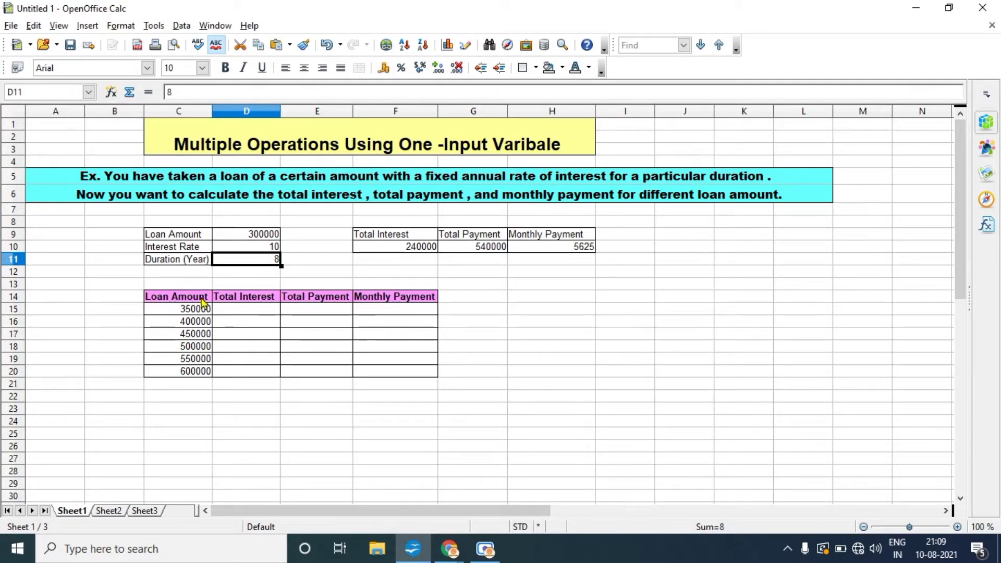
{"action": "left_click", "coordinate": [235, 237]}
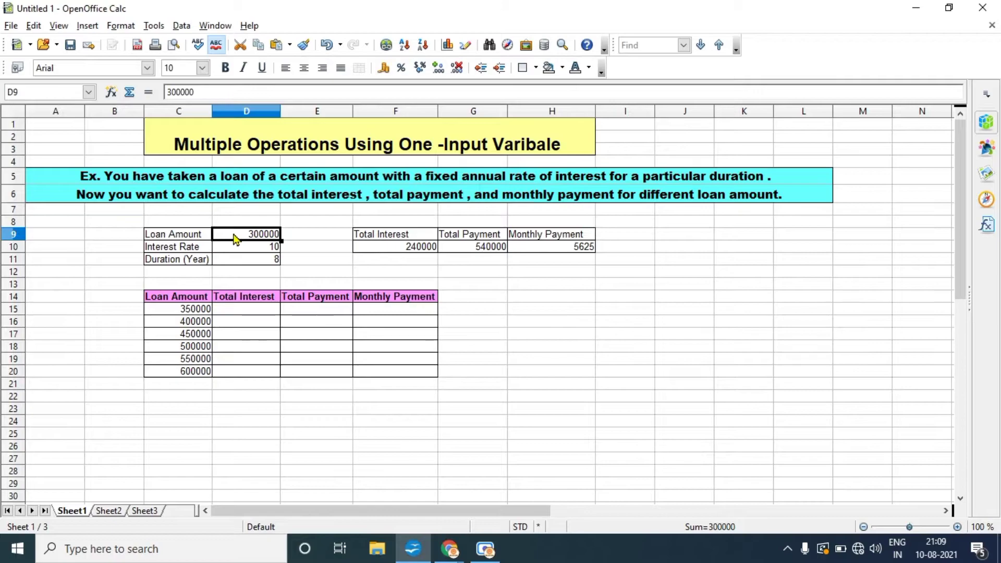
{"action": "left_click", "coordinate": [201, 310]}
{"action": "left_click", "coordinate": [199, 328]}
{"action": "left_click", "coordinate": [183, 362]}
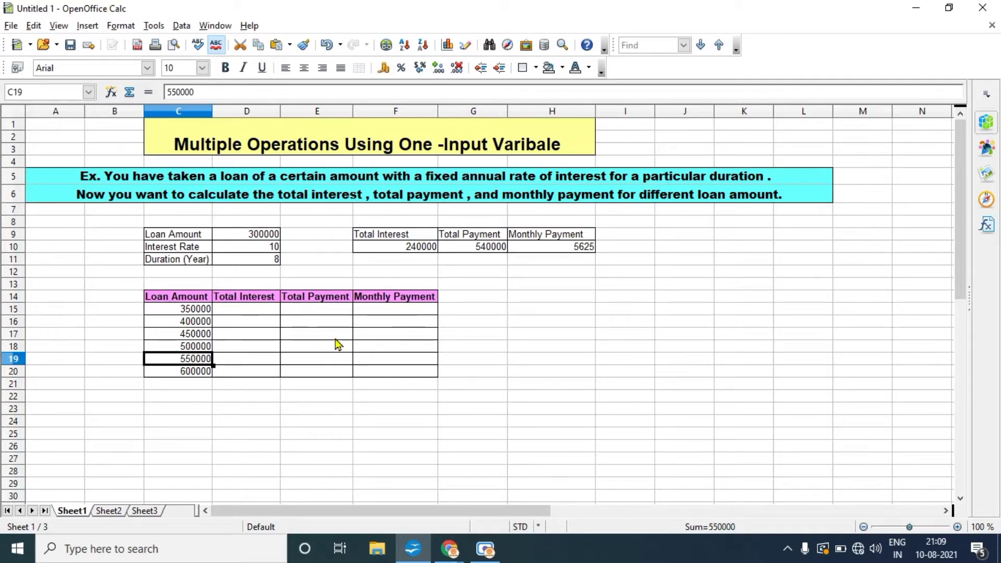
{"action": "left_click", "coordinate": [503, 326]}
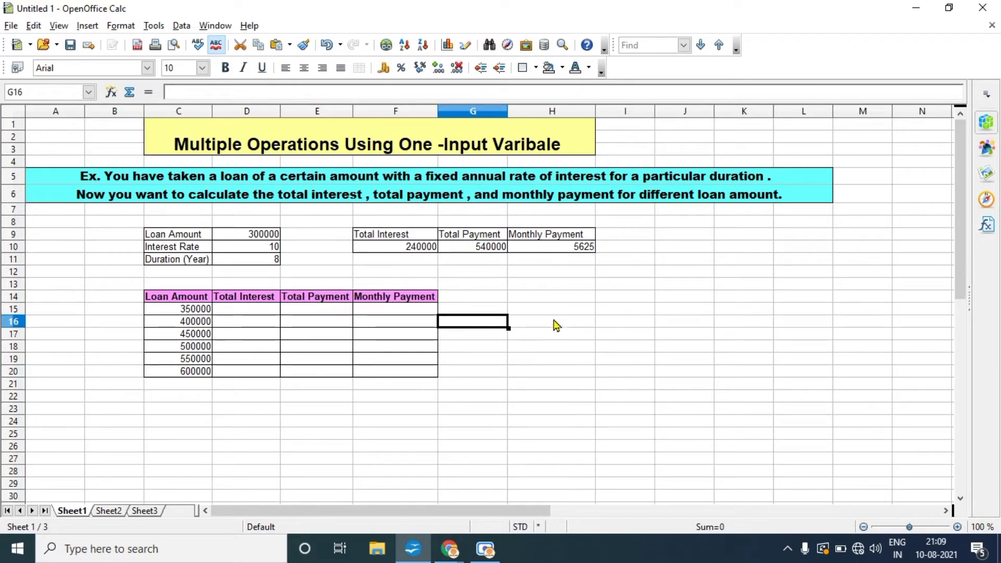
{"action": "left_click", "coordinate": [589, 337]}
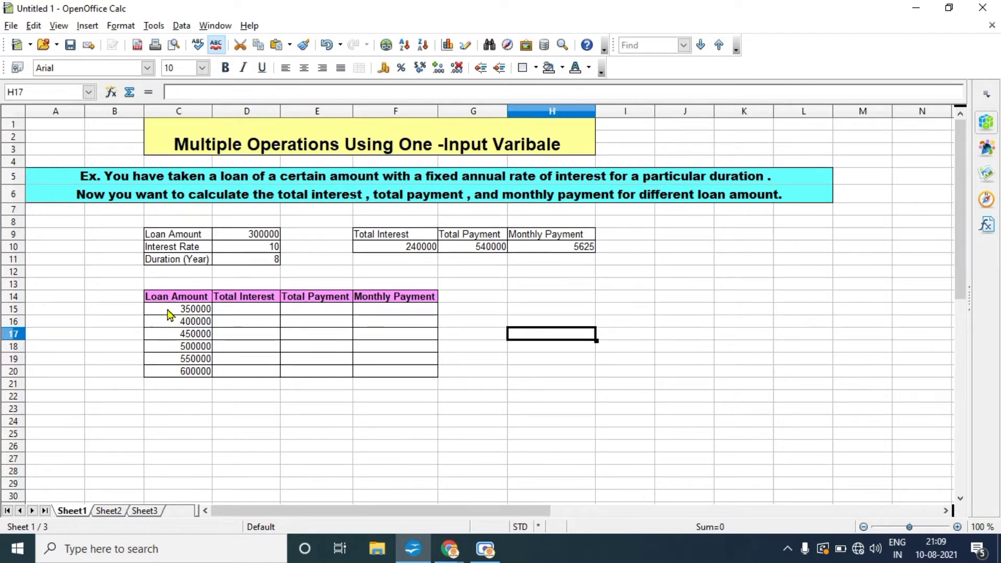
- Start Multiple Operations on the range C15:F20 and set its formulas range to $F$10:$H$10
{"action": "left_click_drag", "start_coordinate": [166, 312], "coordinate": [395, 378]}
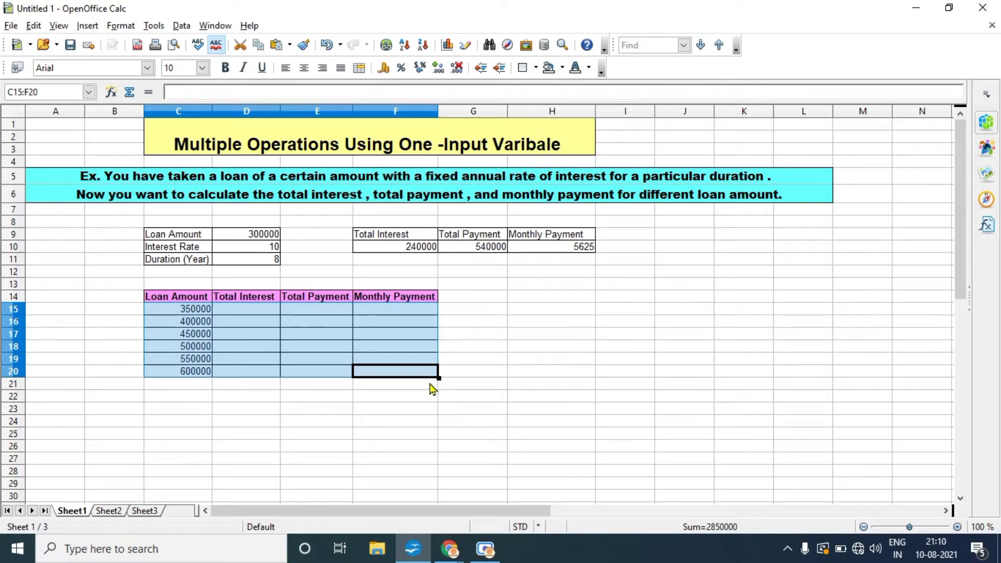
{"action": "left_click", "coordinate": [181, 27]}
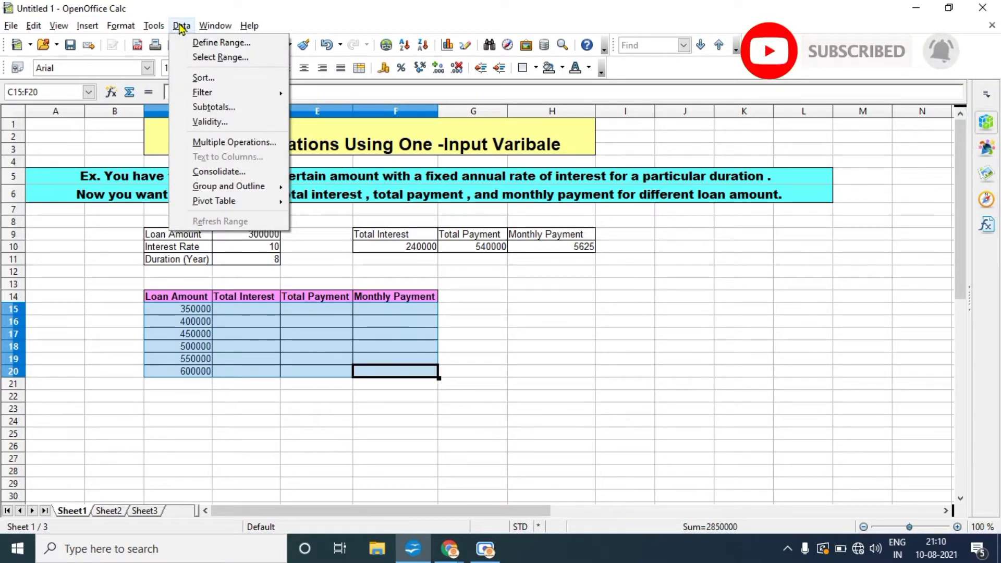
{"action": "left_click", "coordinate": [209, 143]}
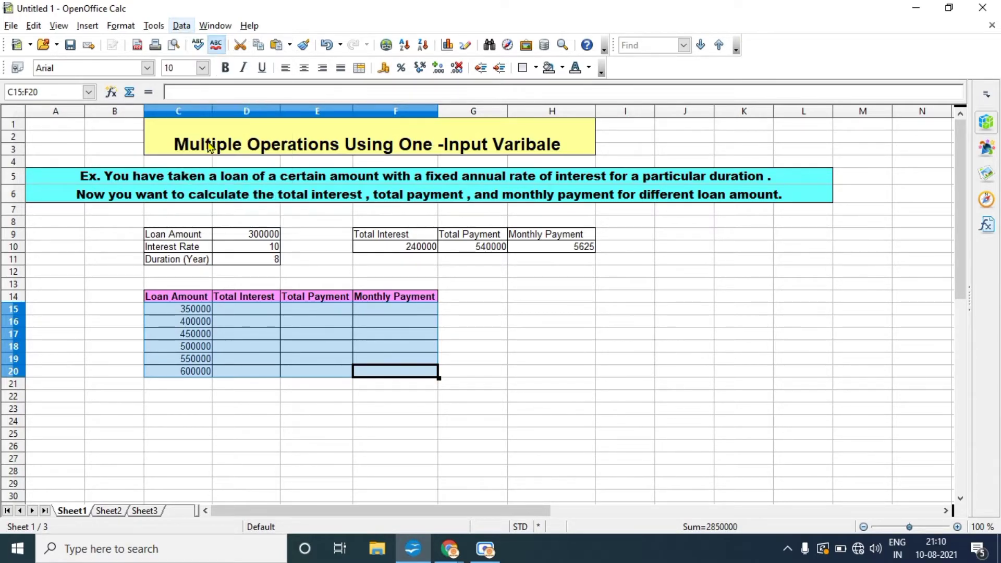
{"action": "left_click_drag", "start_coordinate": [605, 290], "coordinate": [620, 281]}
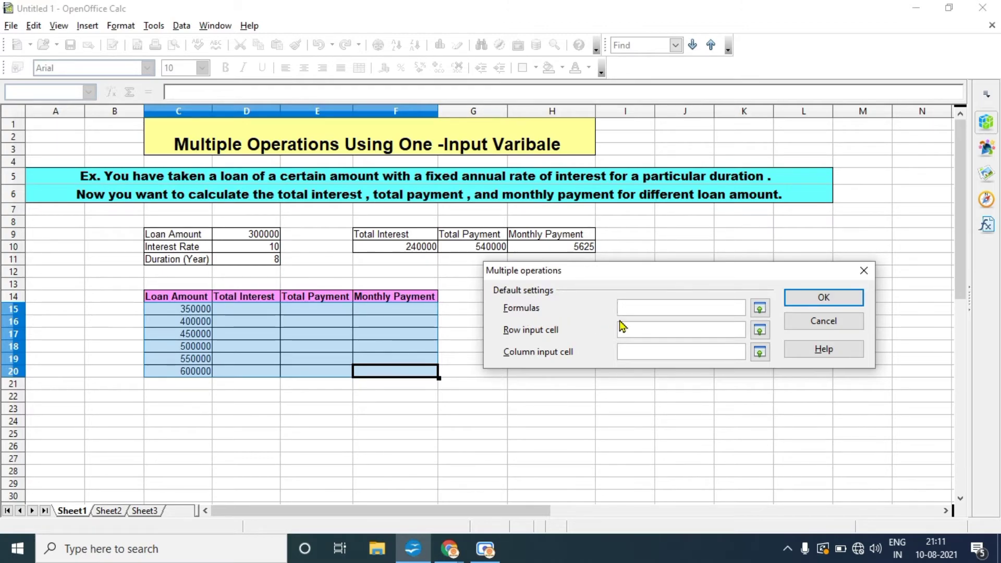
{"action": "left_click", "coordinate": [760, 310]}
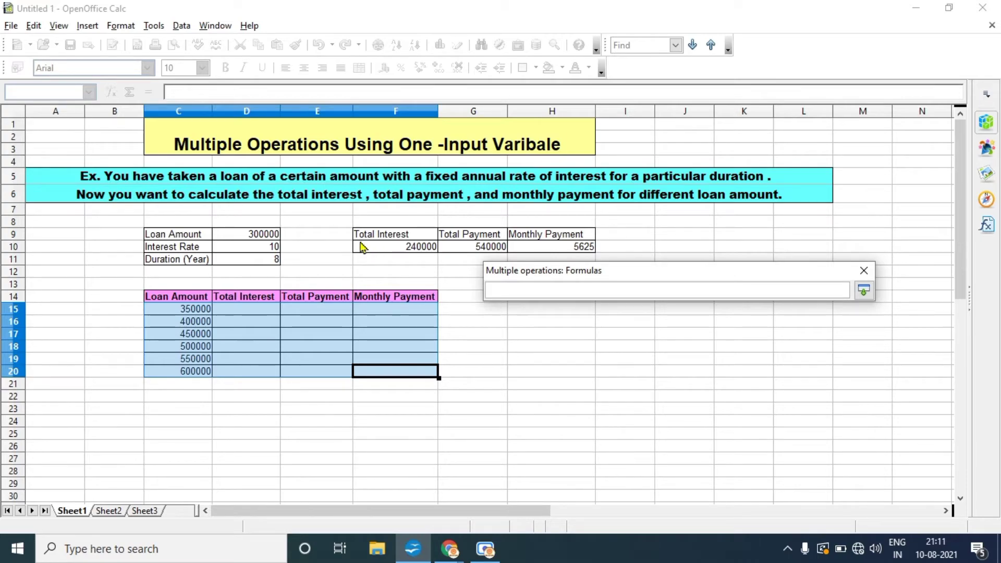
{"action": "left_click_drag", "start_coordinate": [364, 253], "coordinate": [553, 249]}
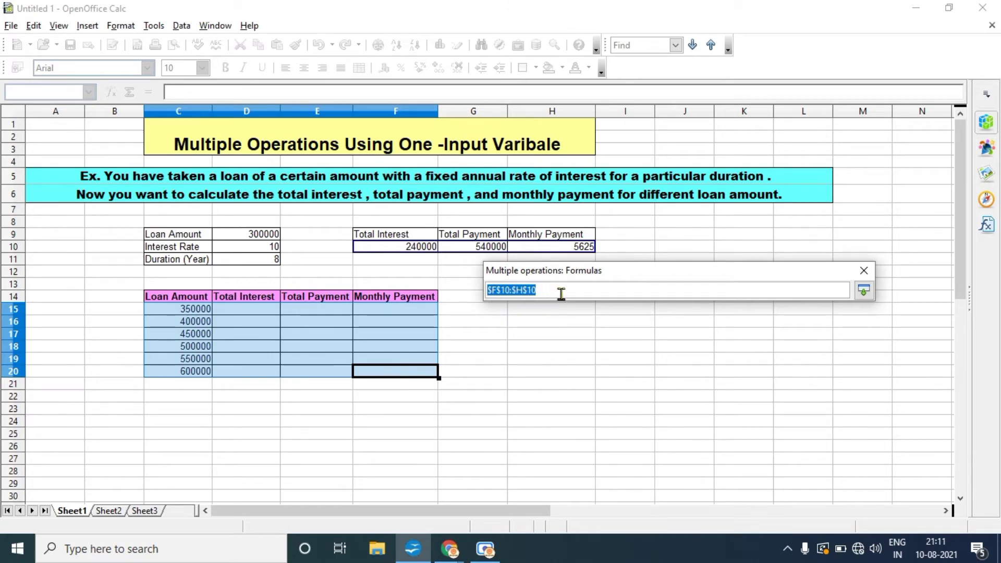
{"action": "left_click", "coordinate": [865, 290]}
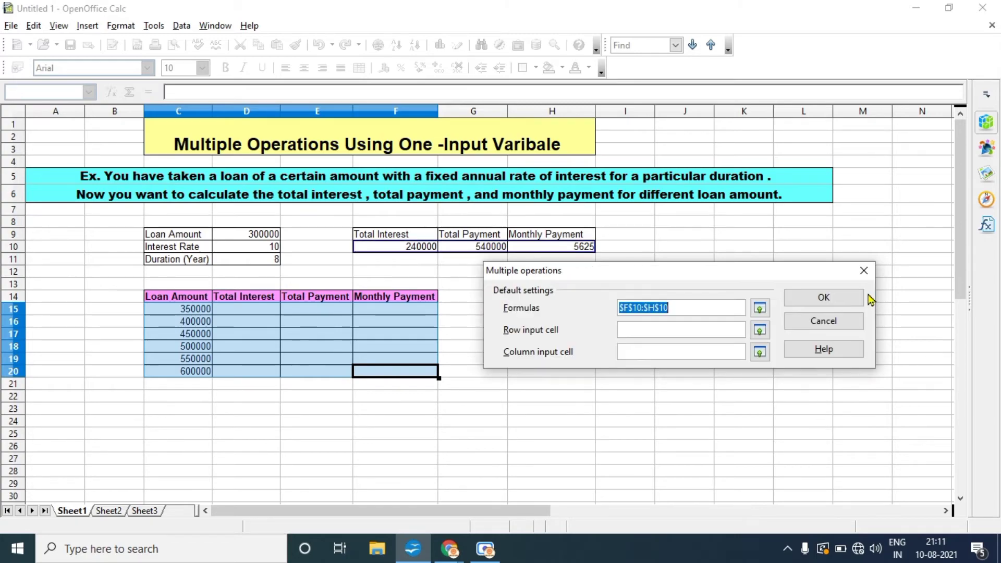
- Set the column input cell to the original loan amount, $D$9, and apply the multiple operations to fill the table
{"action": "left_click", "coordinate": [680, 331]}
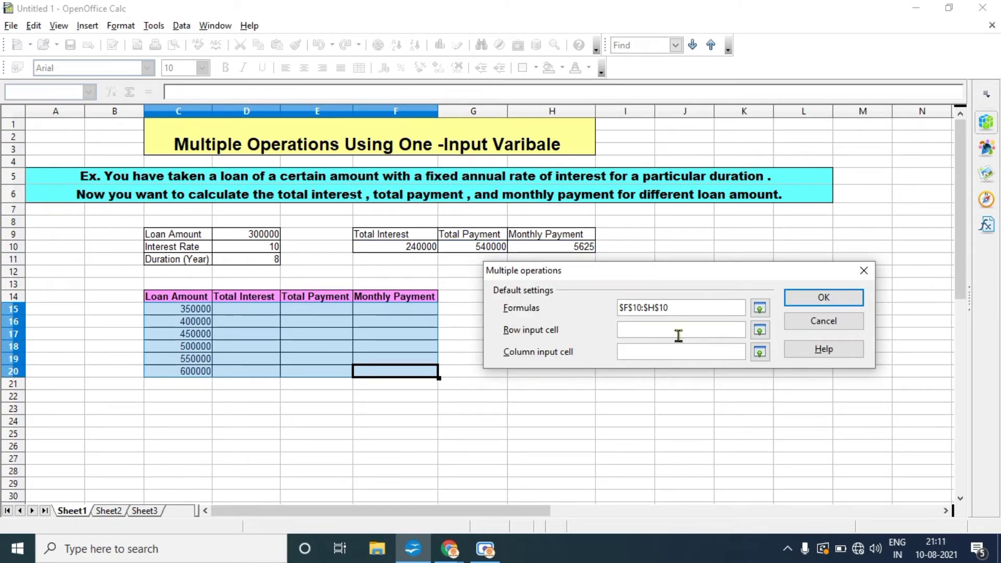
{"action": "left_click", "coordinate": [657, 351]}
{"action": "left_click", "coordinate": [256, 238]}
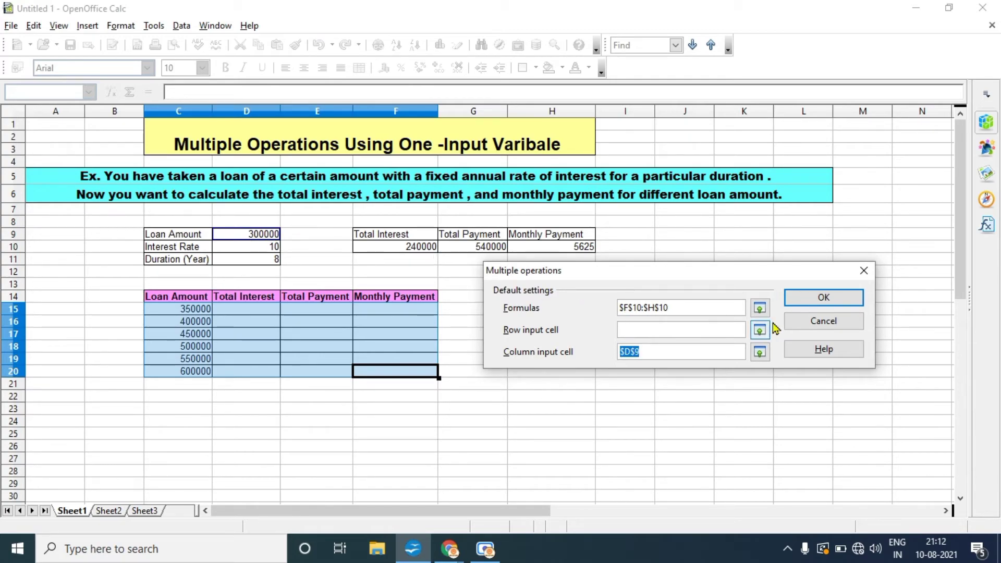
{"action": "left_click", "coordinate": [820, 300]}
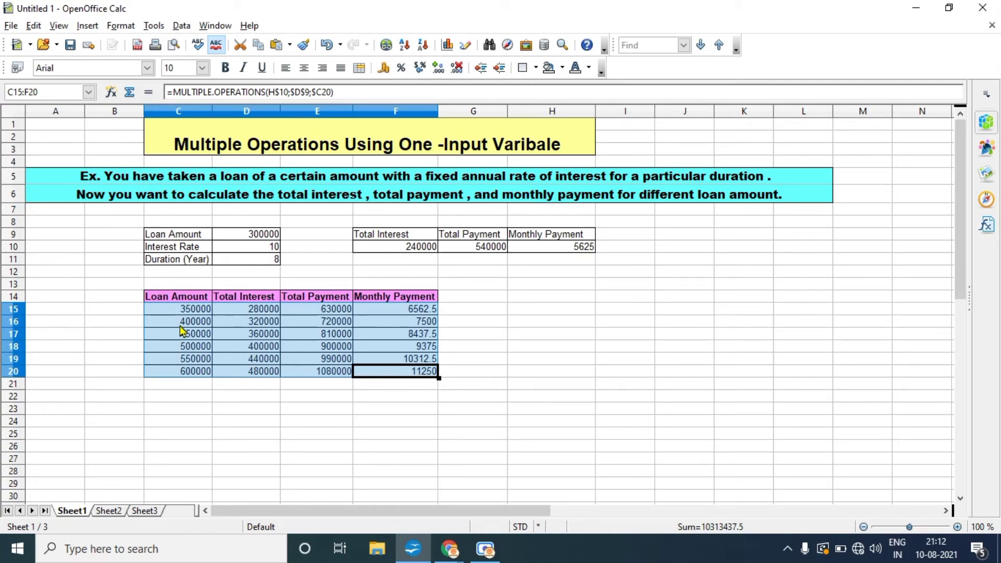
- Check the loan amounts in C15:C18 and the Monthly Payment formula in F15 of the filled table
{"action": "left_click", "coordinate": [179, 311]}
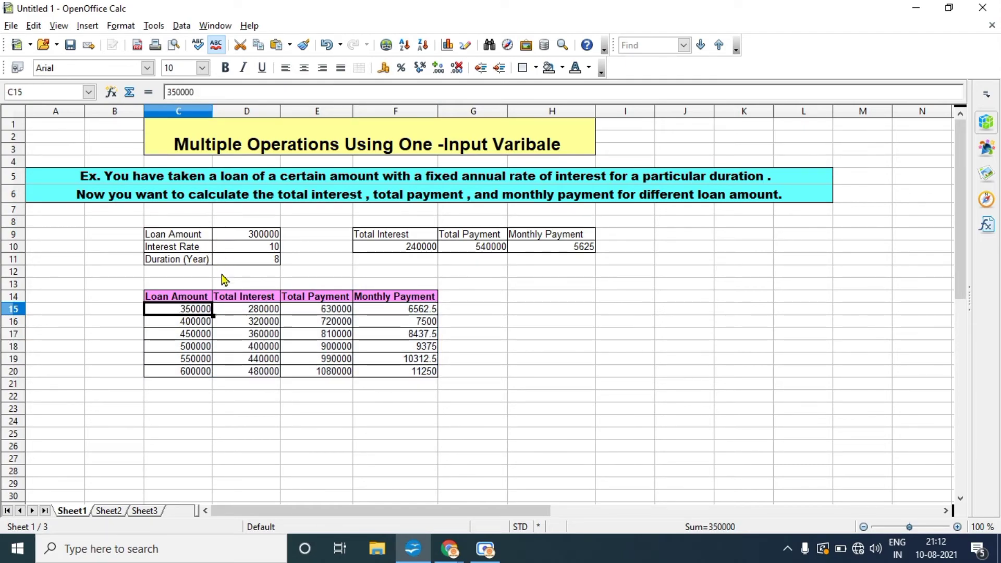
{"action": "left_click", "coordinate": [197, 323]}
{"action": "left_click", "coordinate": [195, 338]}
{"action": "left_click", "coordinate": [195, 348]}
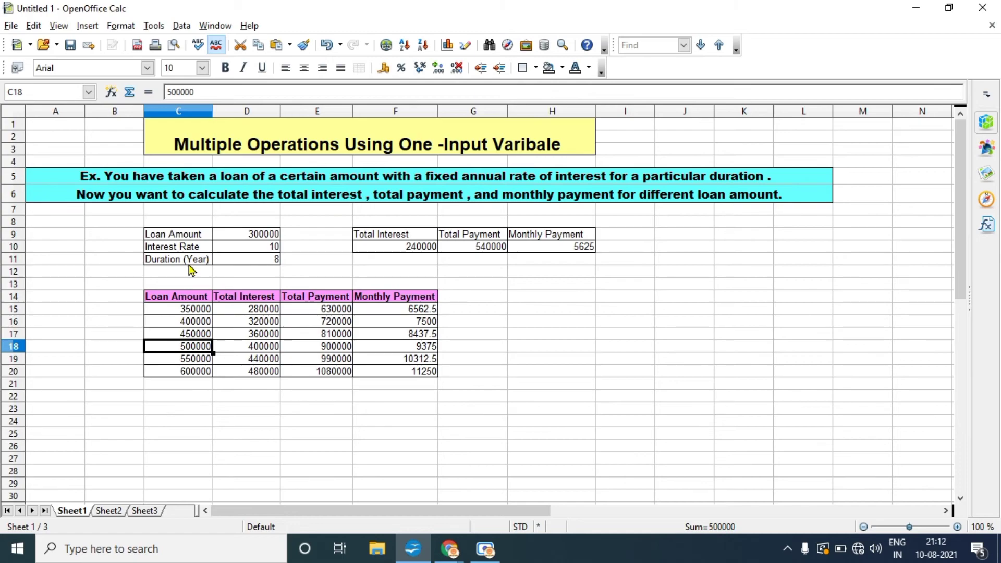
{"action": "left_click", "coordinate": [389, 313]}
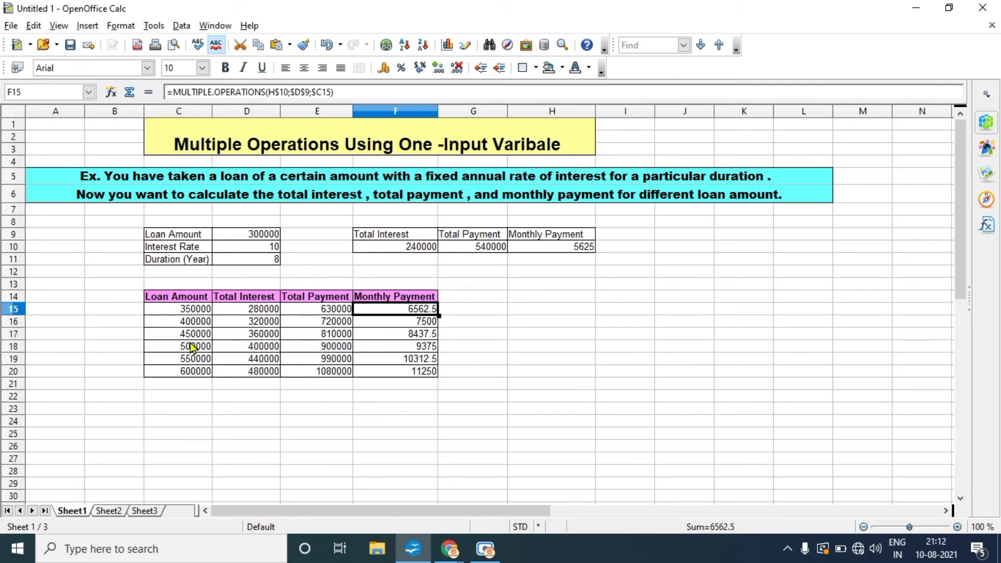